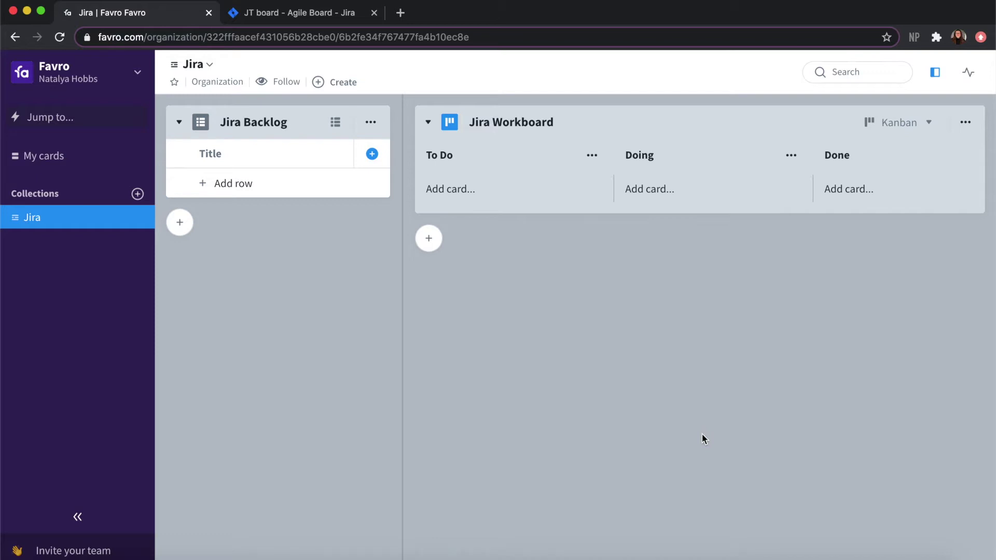
- Open the Jira Backlog's Jira integration and bring up the Jira Cloud server connection form
left_click(374, 123)
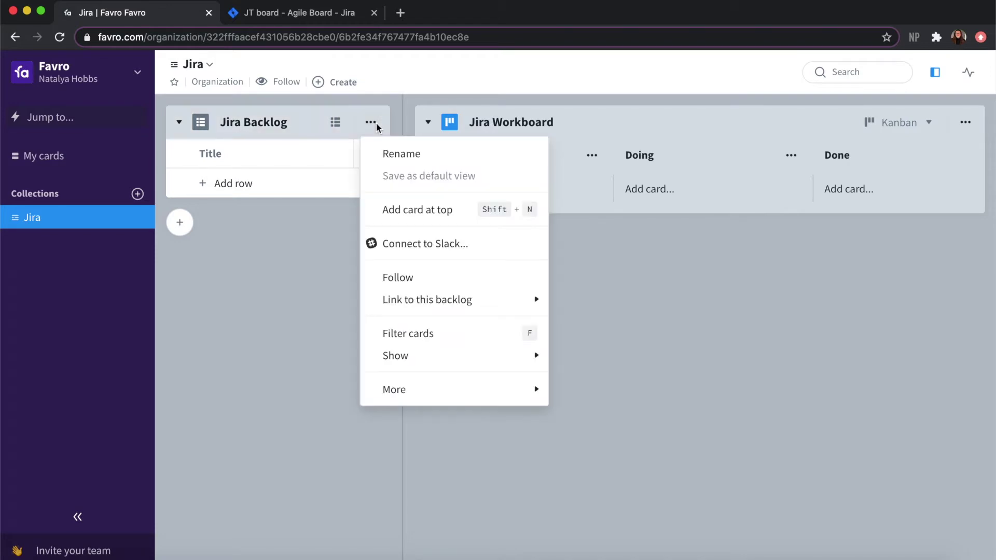
mouse_move(387, 393)
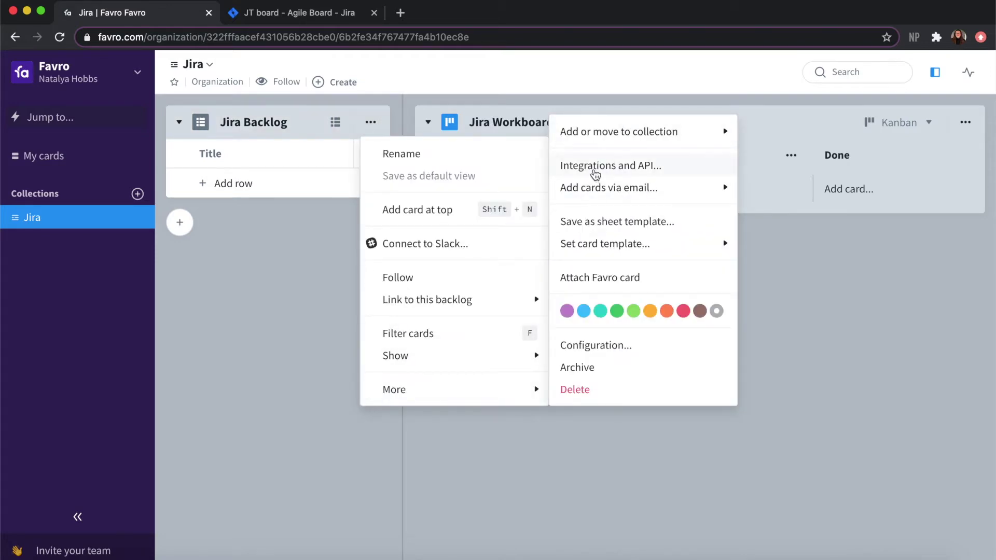
left_click(595, 166)
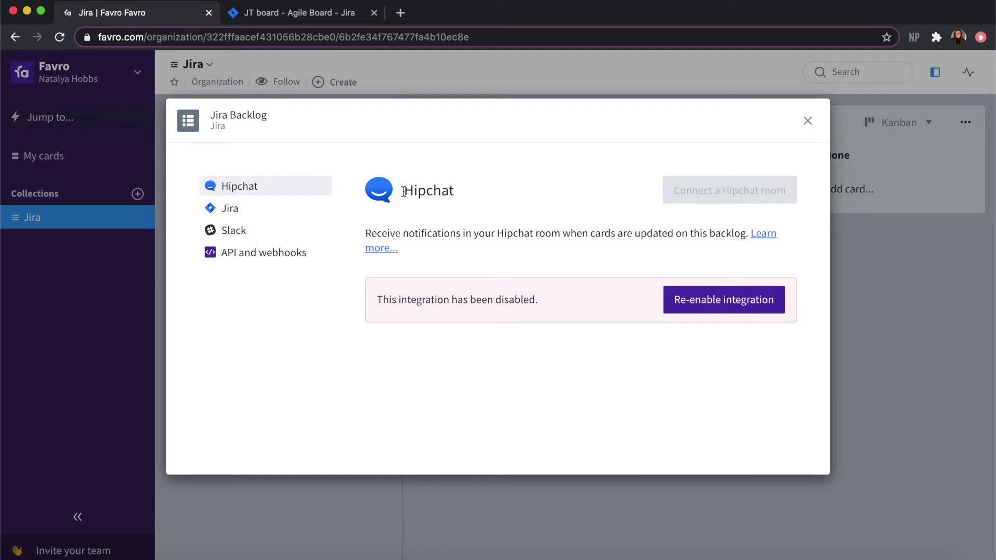
left_click(279, 210)
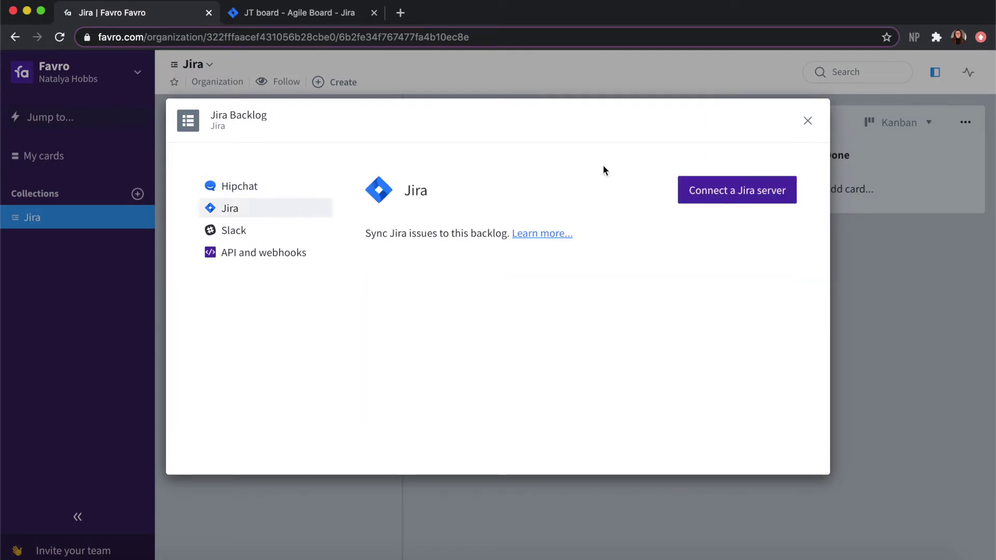
left_click(737, 193)
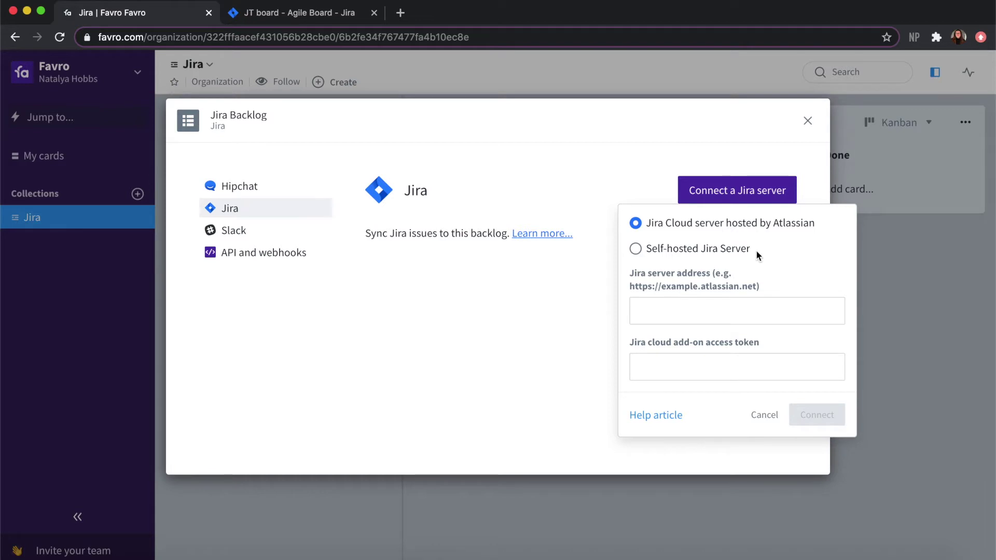
left_click(734, 306)
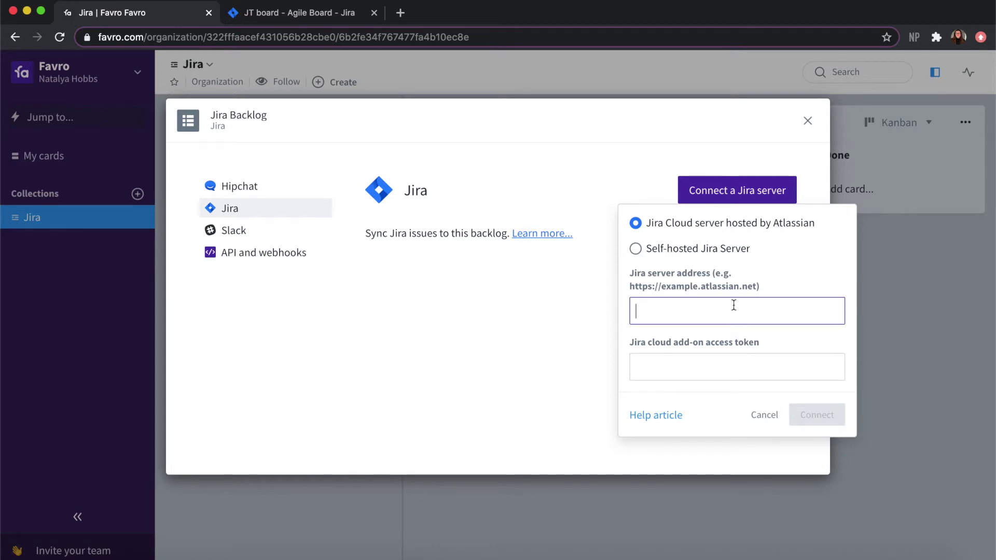
type("https://natalya")
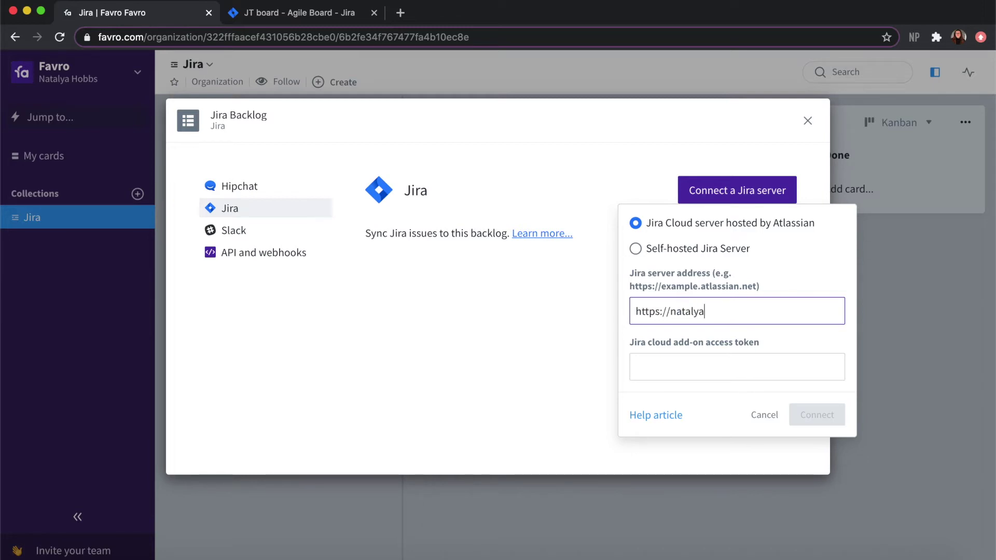
type("test.atlassian.net")
left_click(739, 362)
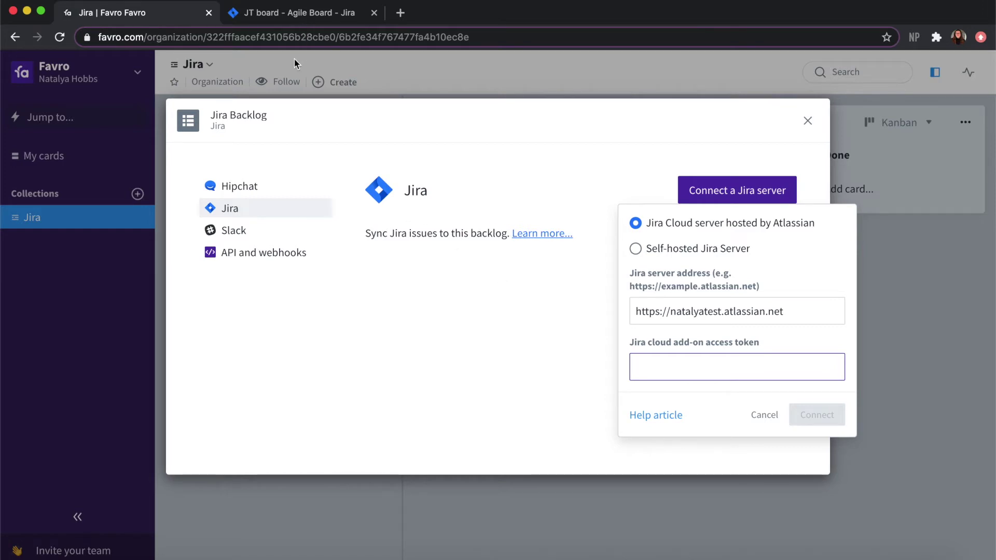
left_click(305, 16)
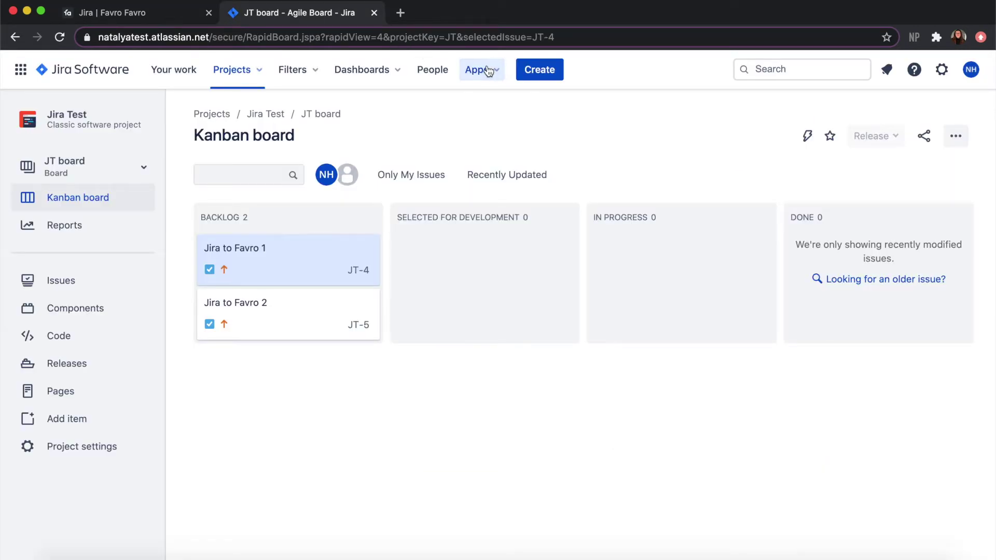
- Copy the secret access token from Jira's Favro Integration configuration page
left_click(488, 70)
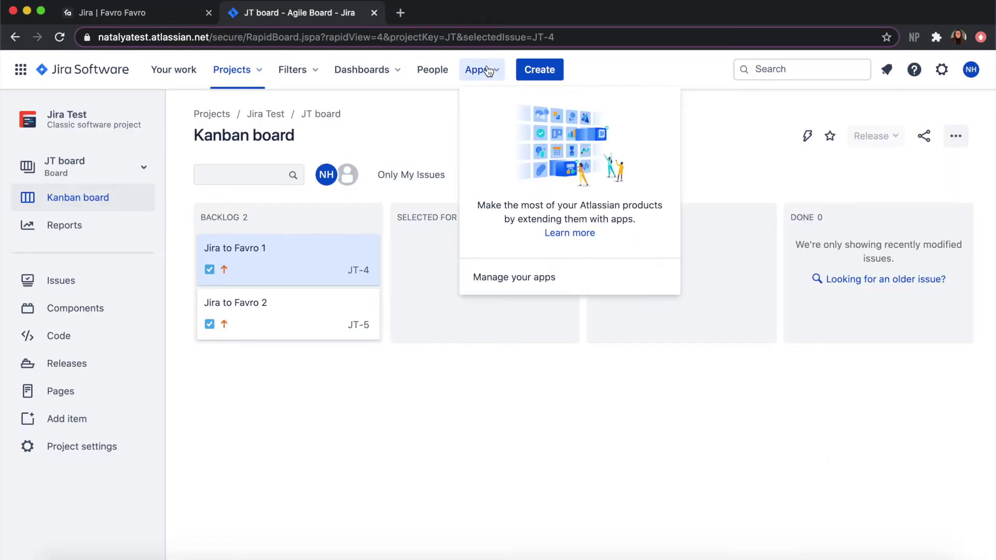
left_click(490, 280)
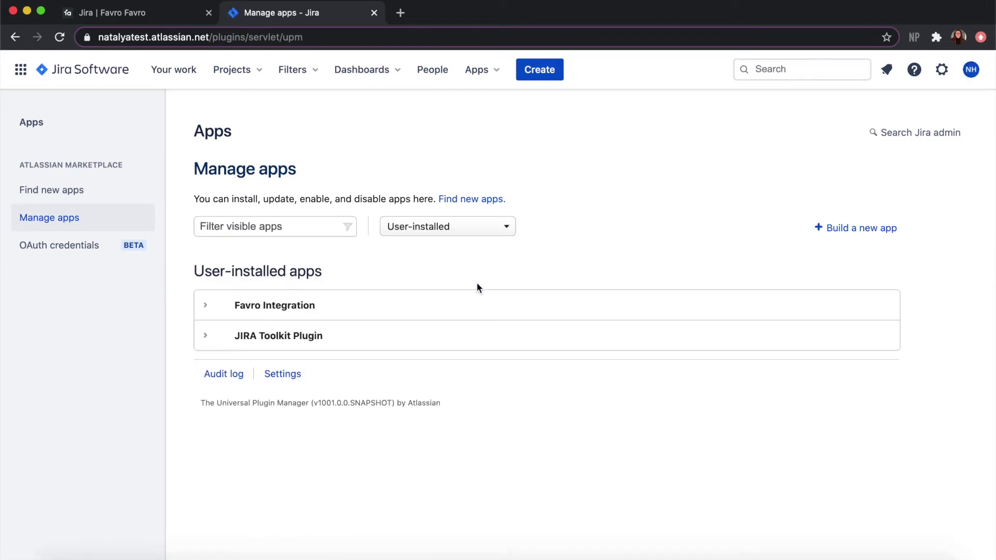
left_click(394, 305)
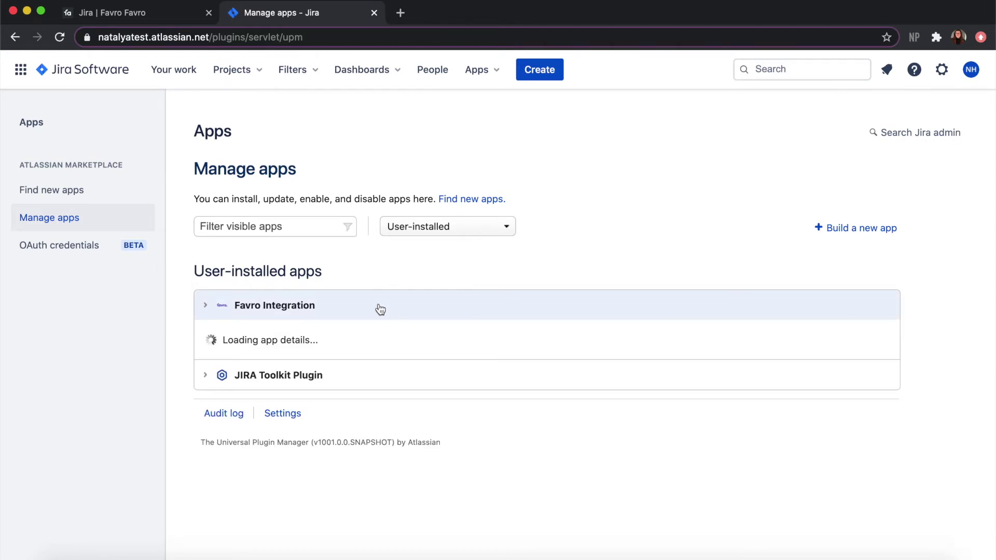
left_click(245, 366)
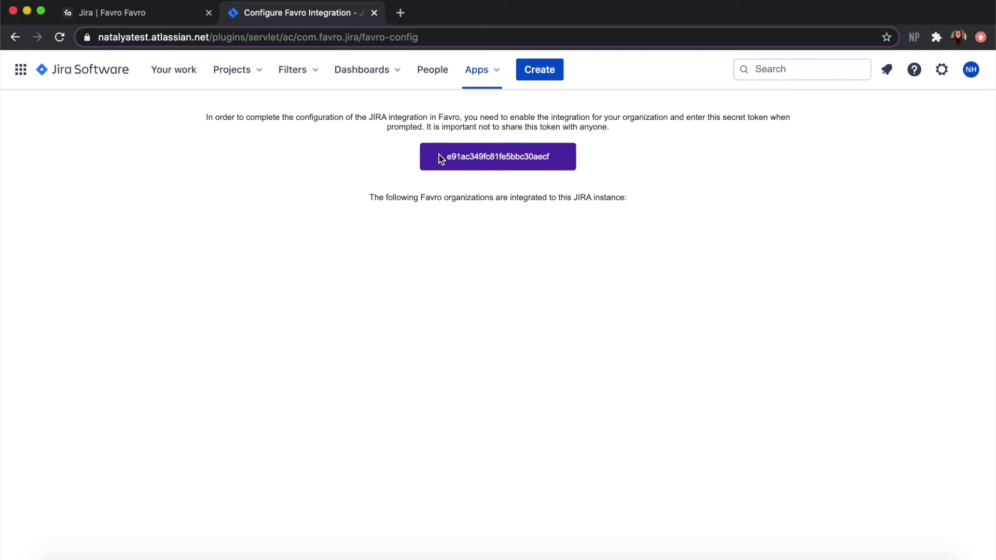
left_click_drag(440, 155, 562, 156)
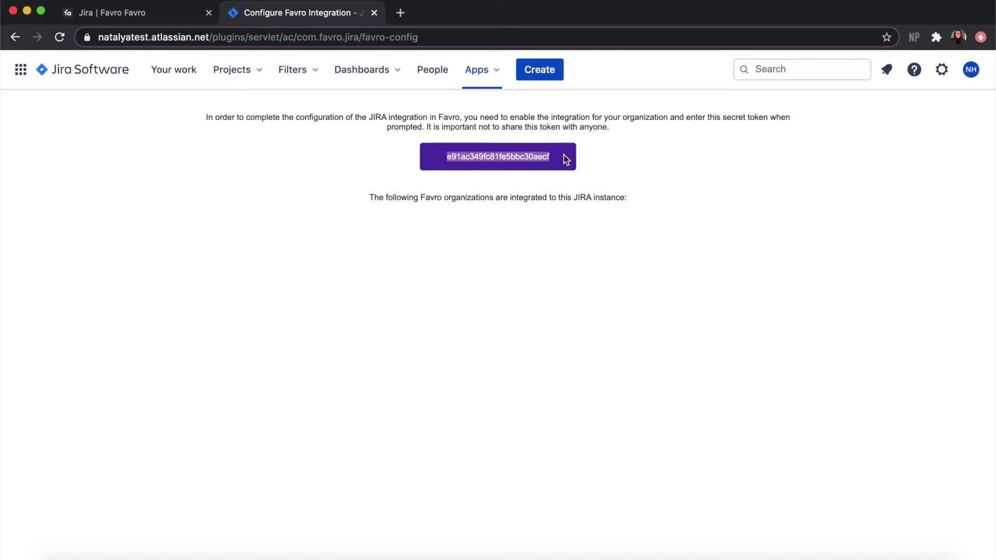
key("super+c")
left_click(114, 15)
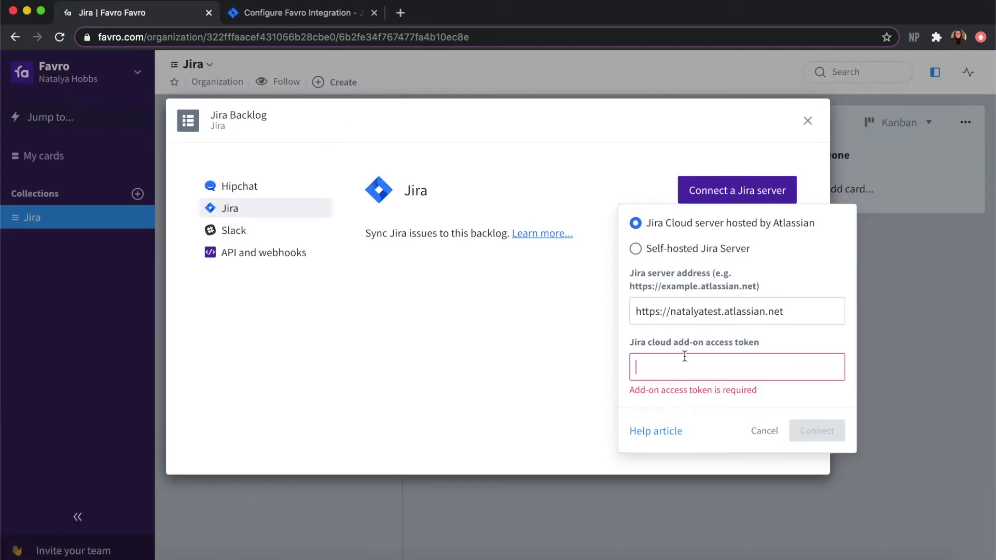
- Paste the access token, connect the backlog to the Jira Cloud server, and start a filter connection
key("super+v")
left_click(729, 394)
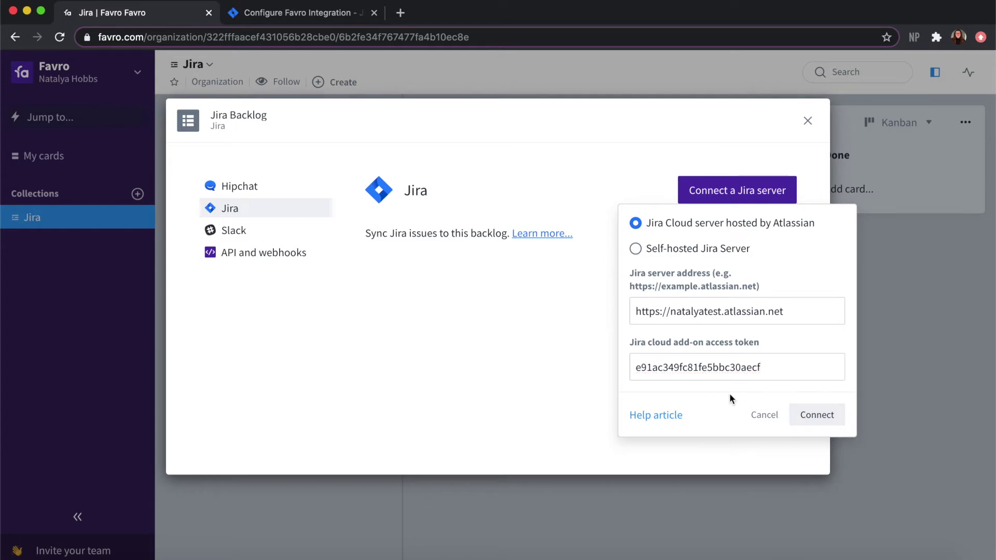
left_click(816, 421)
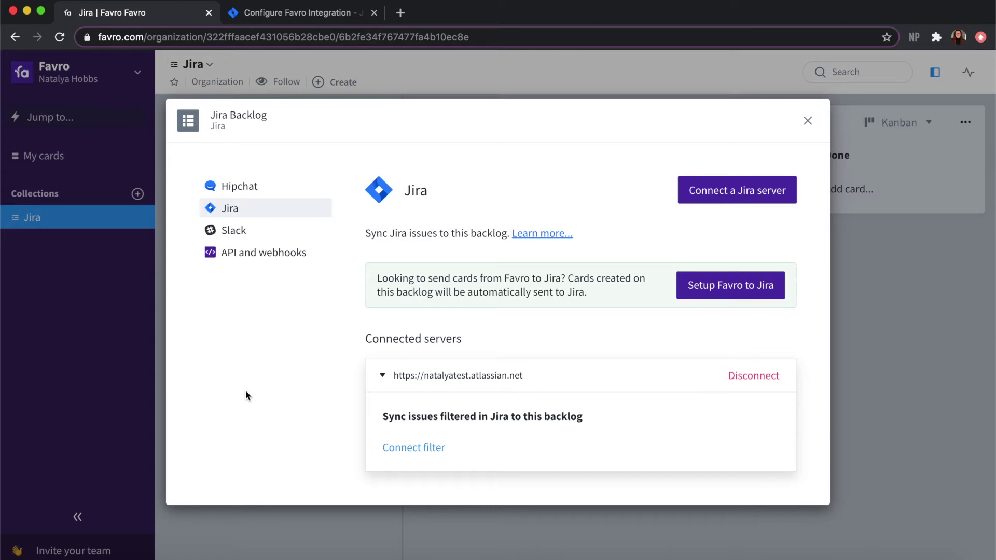
left_click(400, 449)
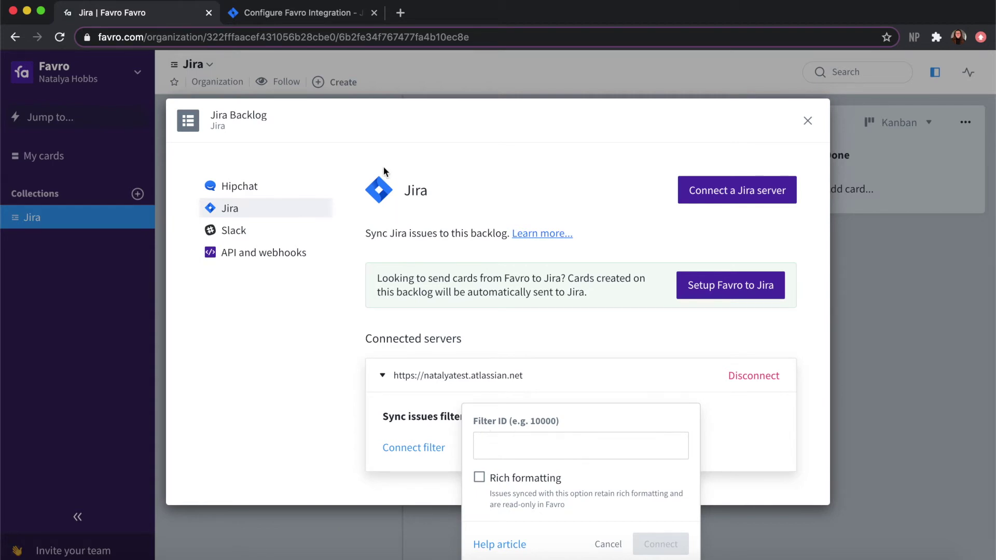
- Copy filter ID 10003 from the 'Filter for JT board' page address in Jira
left_click(313, 16)
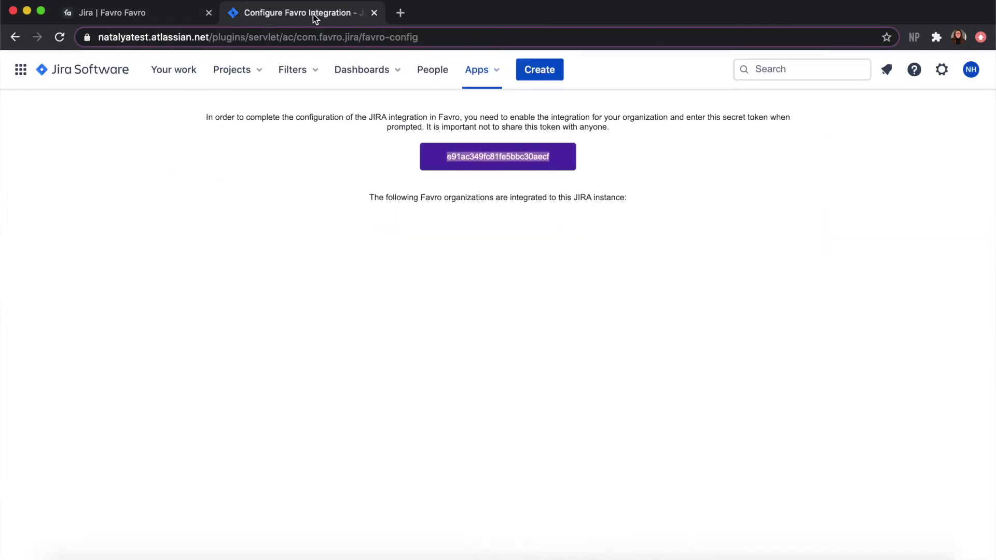
left_click(289, 74)
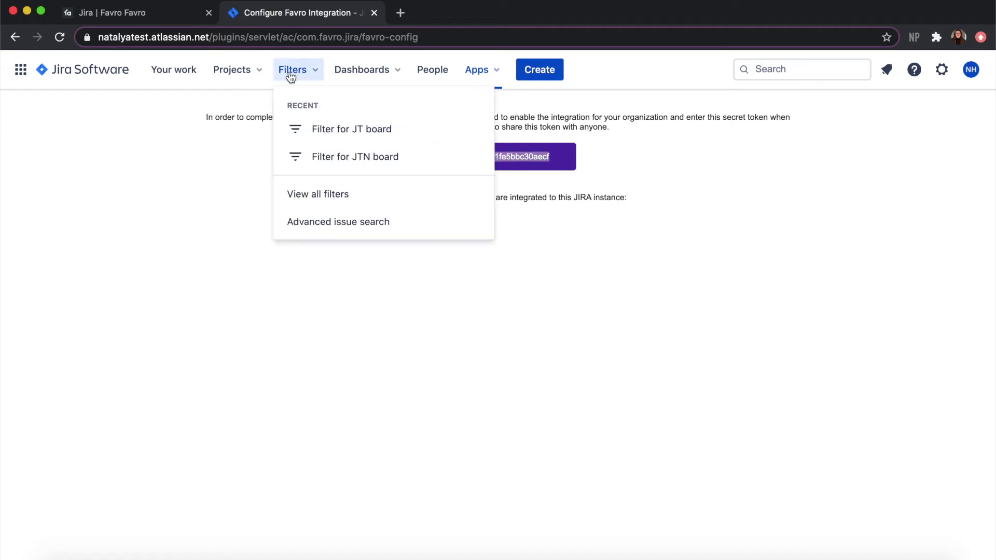
left_click(373, 136)
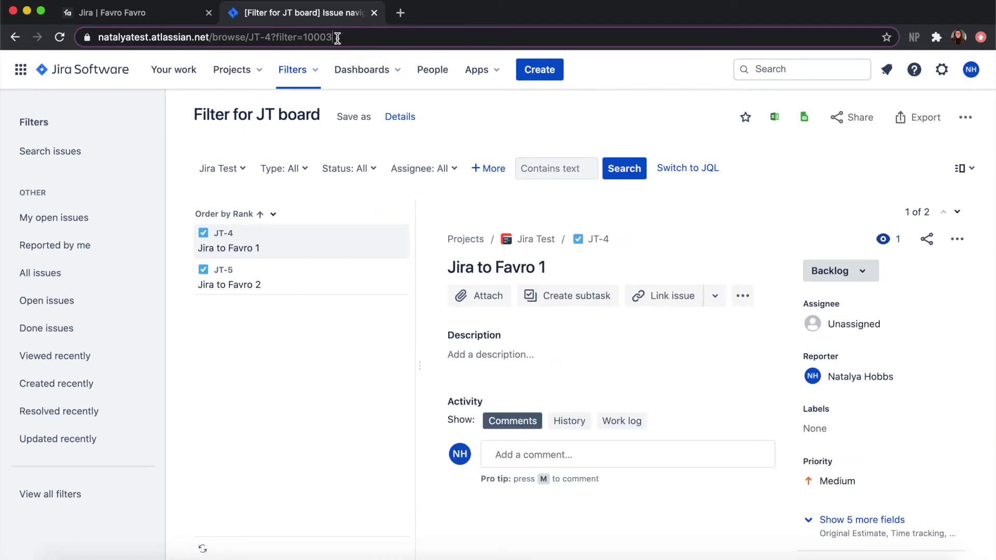
left_click_drag(334, 37, 305, 37)
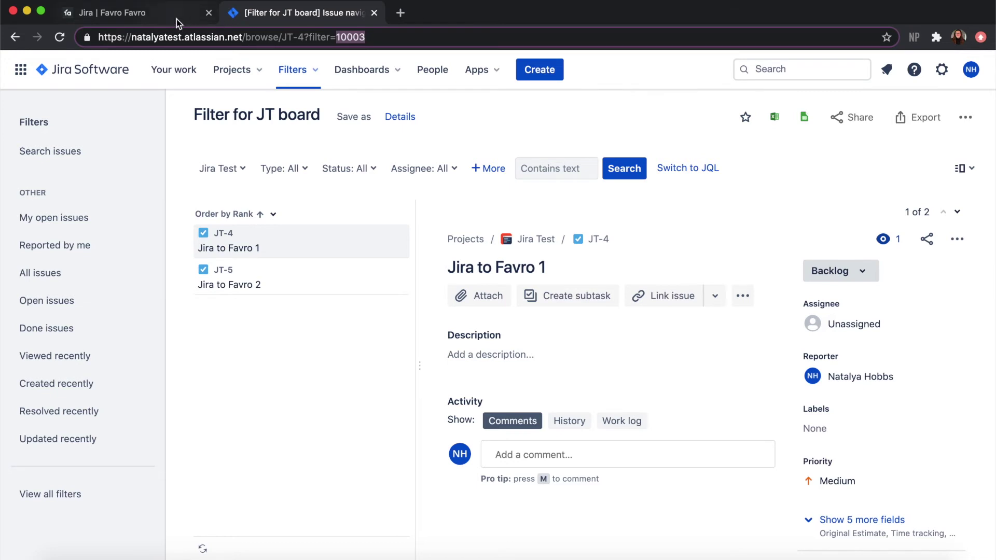
left_click(176, 18)
left_click(530, 448)
- Sync filter 10003 to the backlog and expand it to show Jira to Favro 1 and 2
key("super+v")
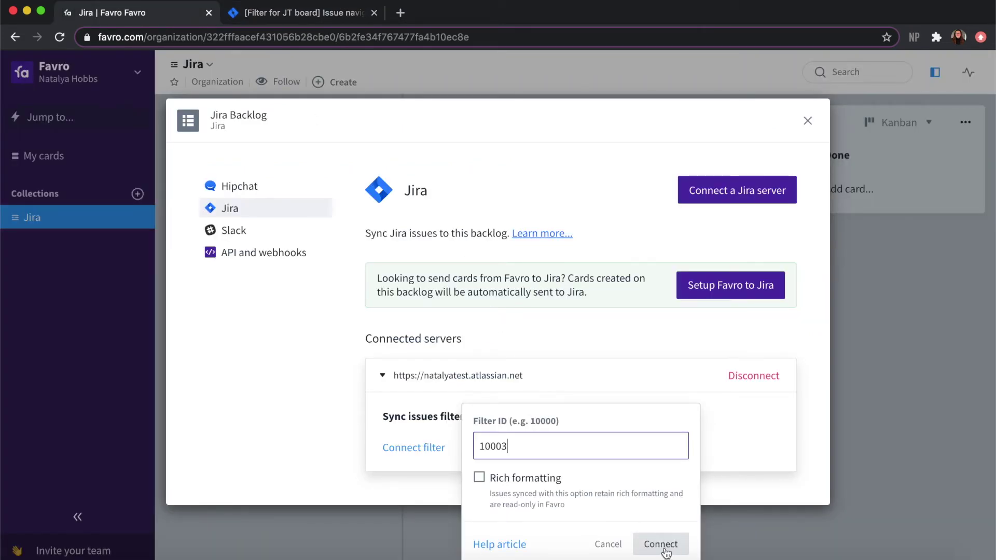
left_click(669, 549)
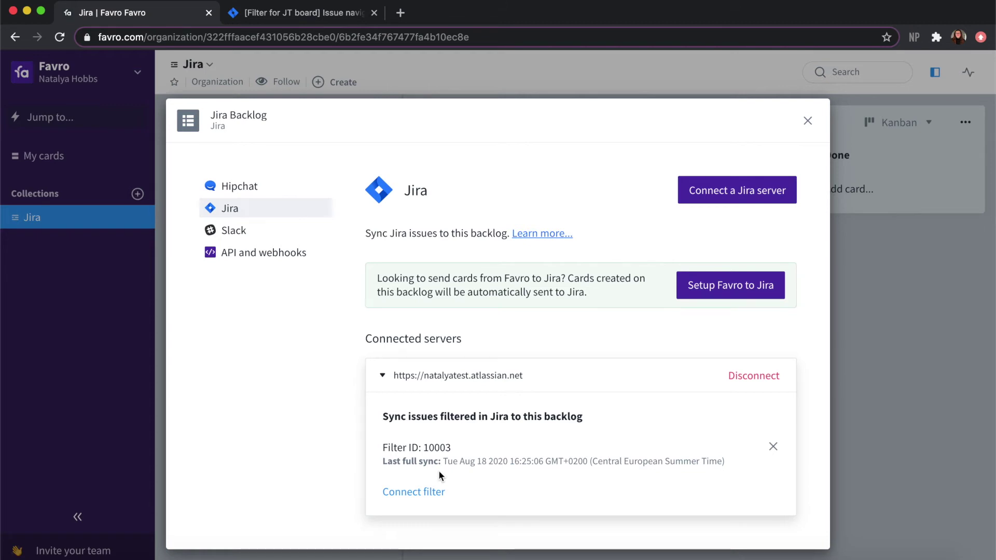
left_click(808, 121)
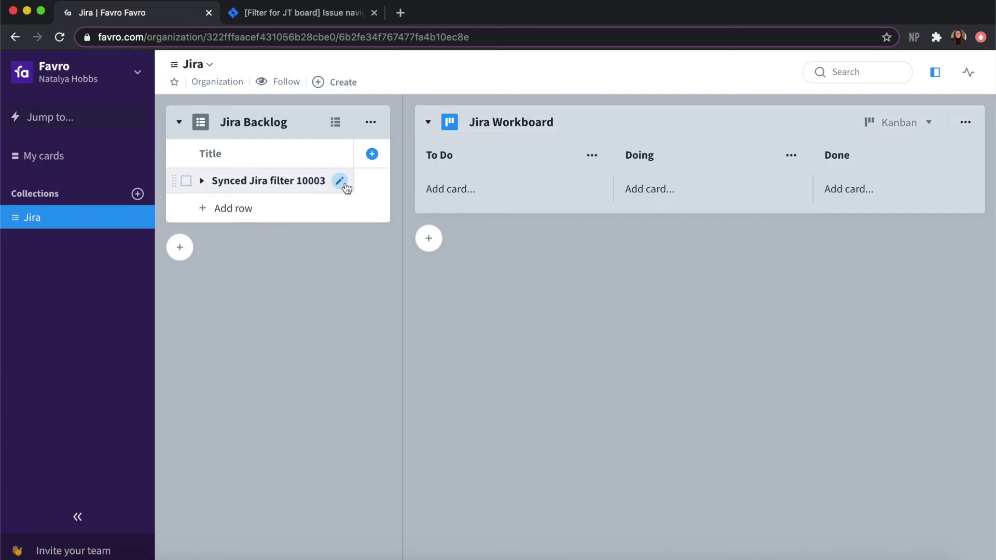
left_click(202, 181)
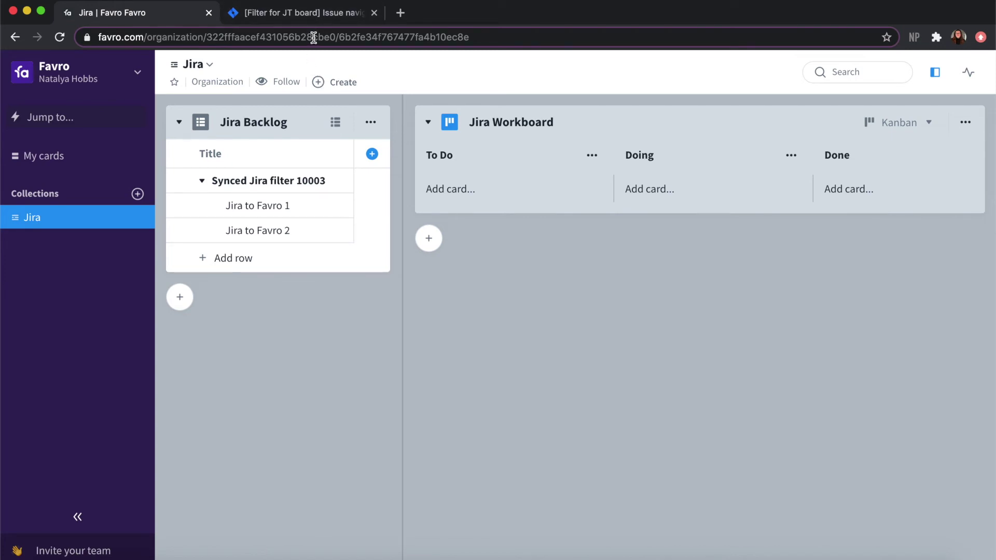
left_click(307, 18)
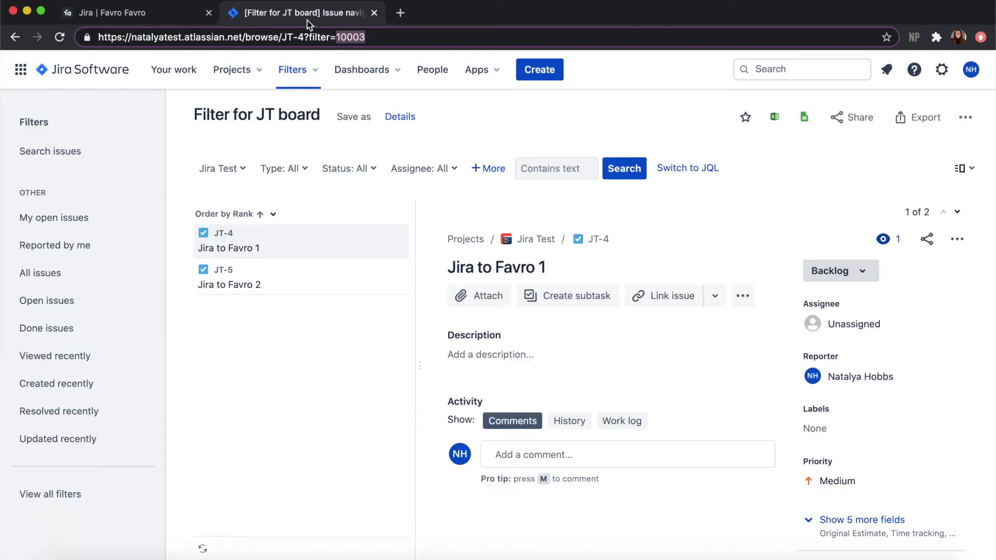
left_click(228, 70)
- View the Jira Test Kanban board with both issues in Backlog, then return to Favro
left_click(241, 131)
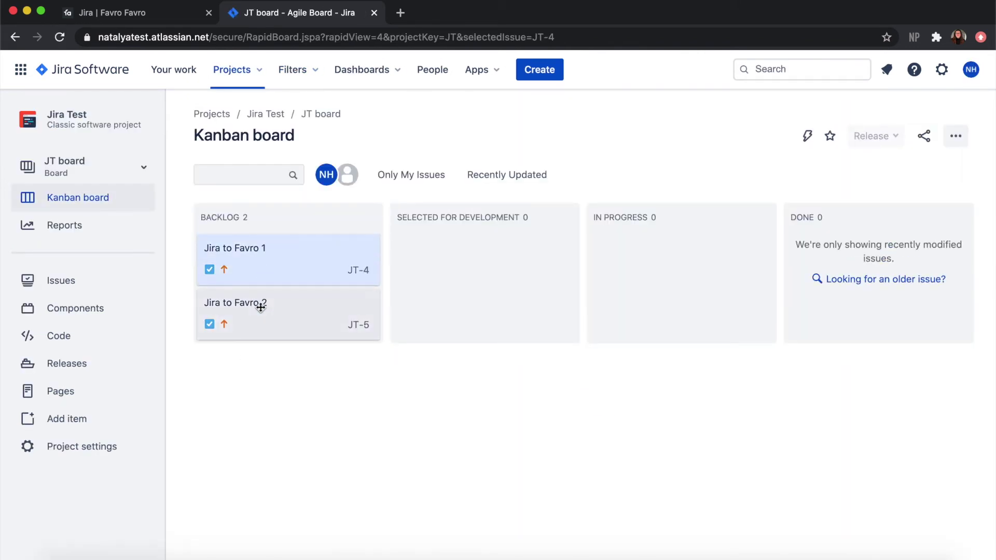
left_click(164, 21)
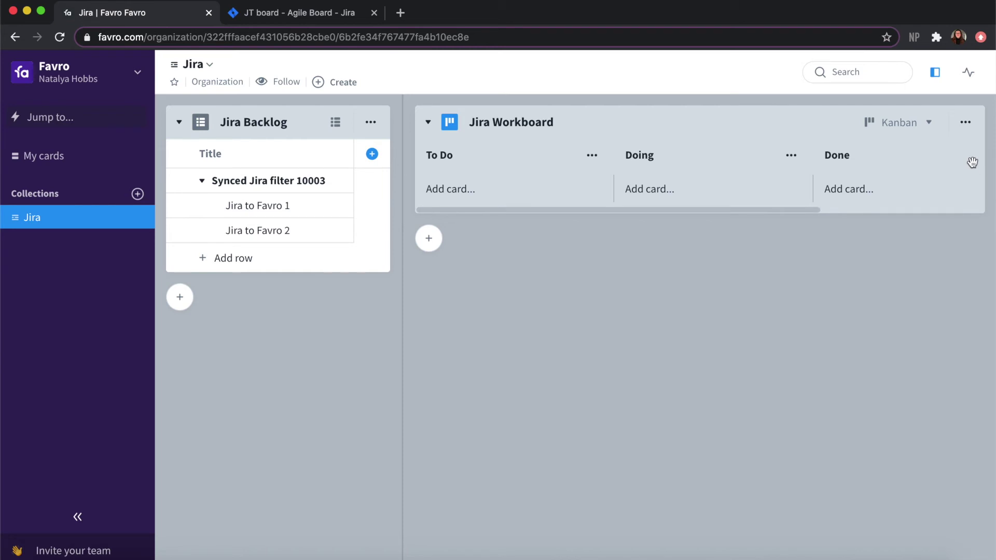
- Set the Jira Workboard to send new cards to Jira as Task issues in project Jira Test
left_click(966, 123)
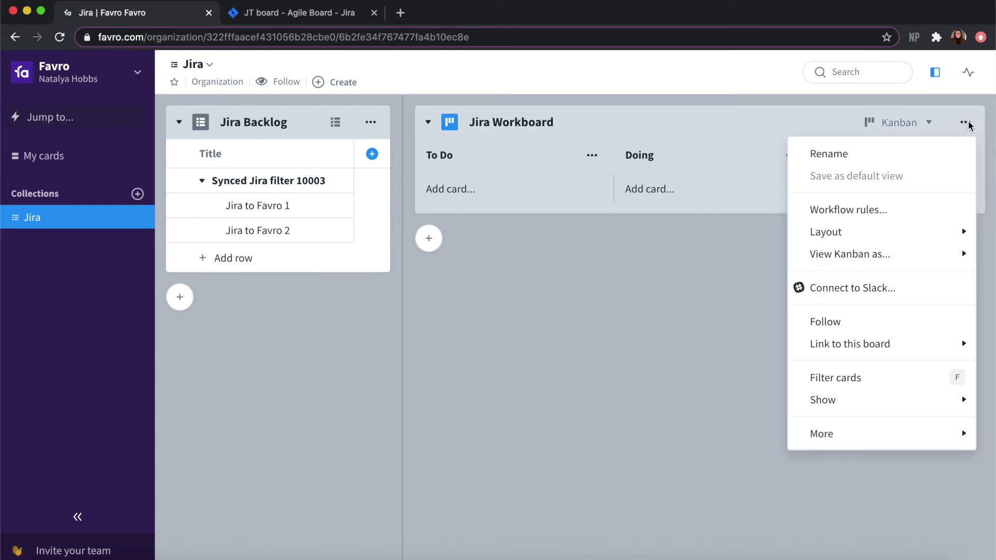
mouse_move(867, 438)
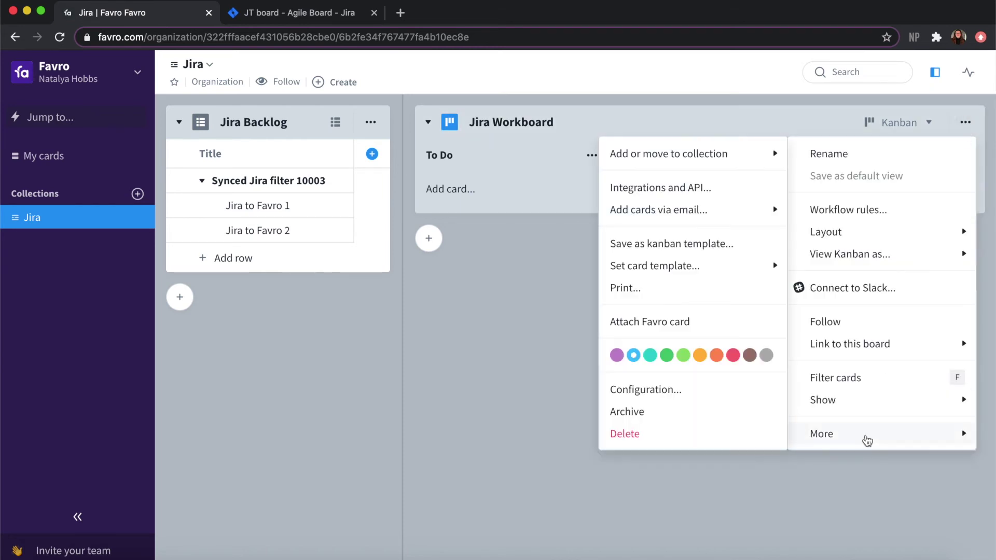
left_click(721, 190)
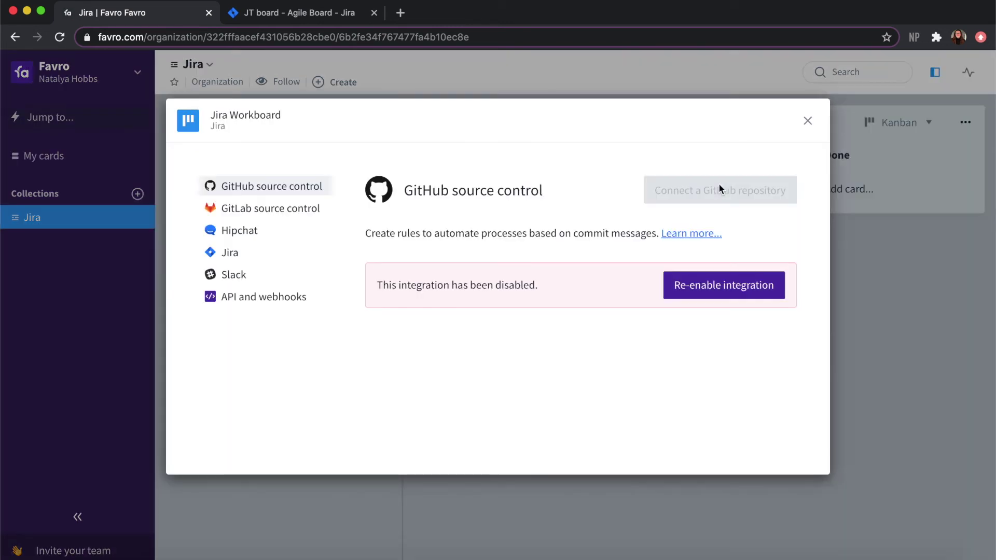
left_click(303, 262)
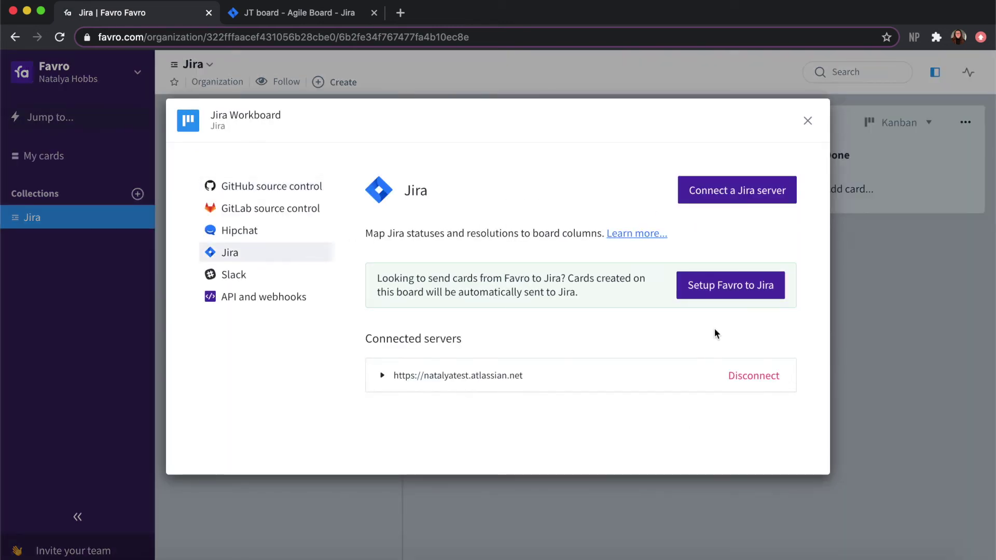
left_click(721, 300)
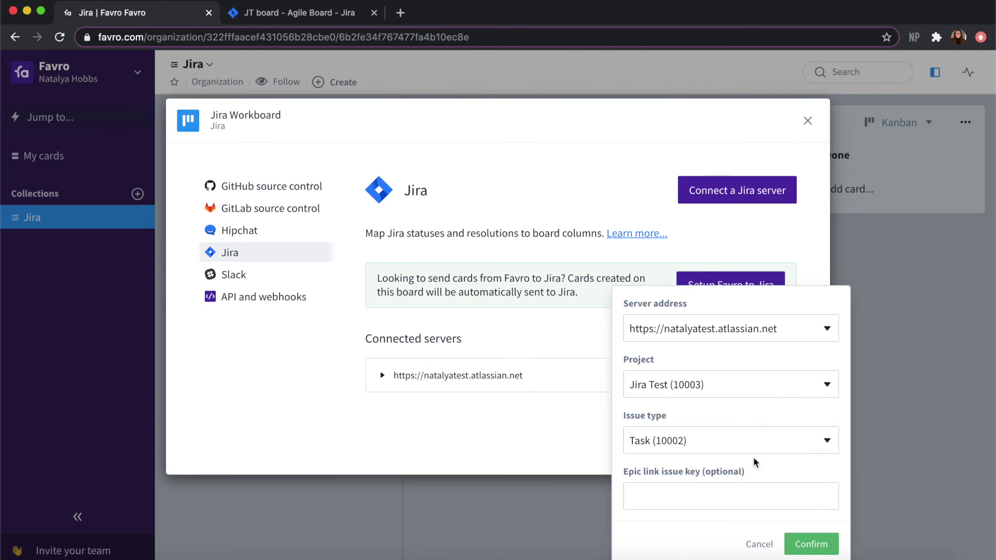
left_click(813, 545)
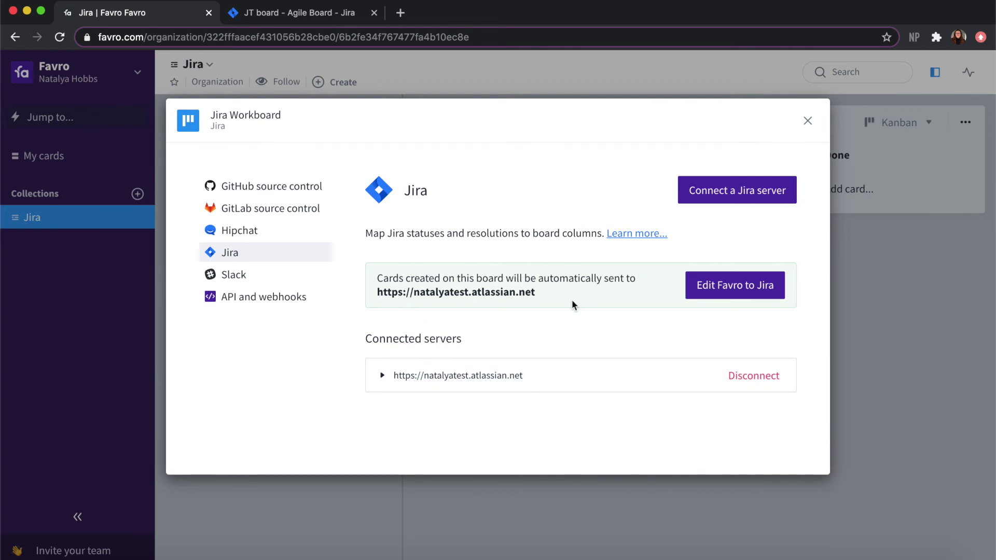
- Add the card 'Favro to Jira 1' to the Workboard's To Do column
left_click(809, 124)
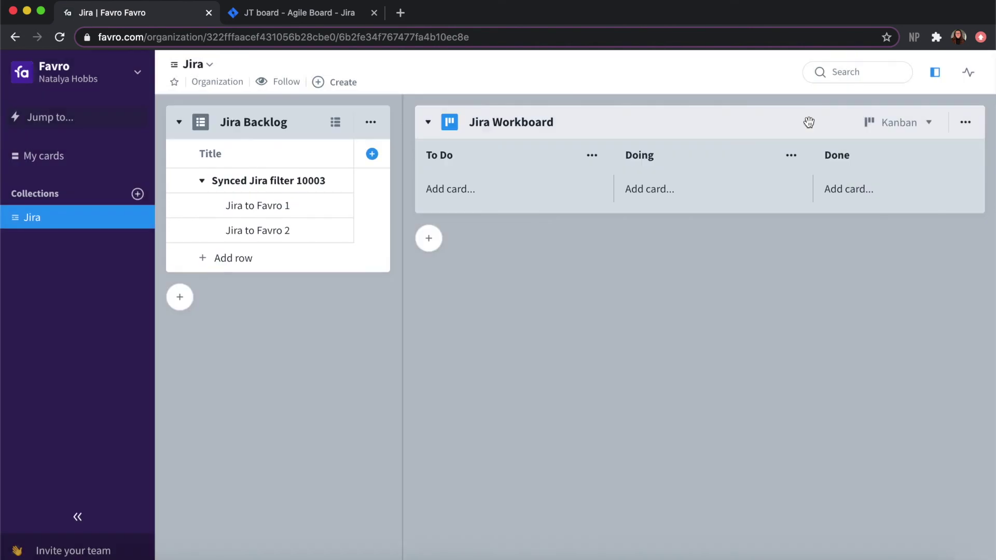
left_click(481, 191)
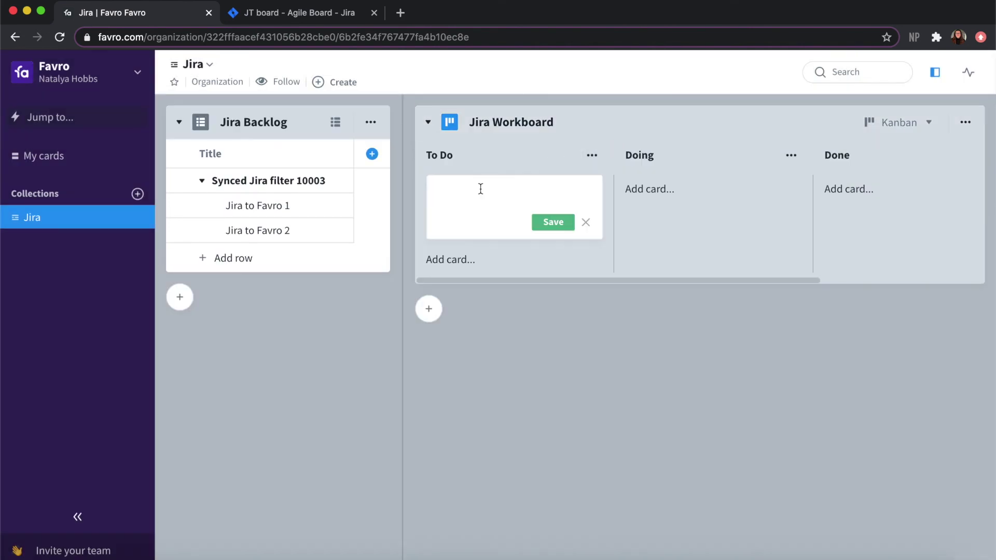
type("J")
type("Favro to Jira ")
type("1")
left_click(553, 223)
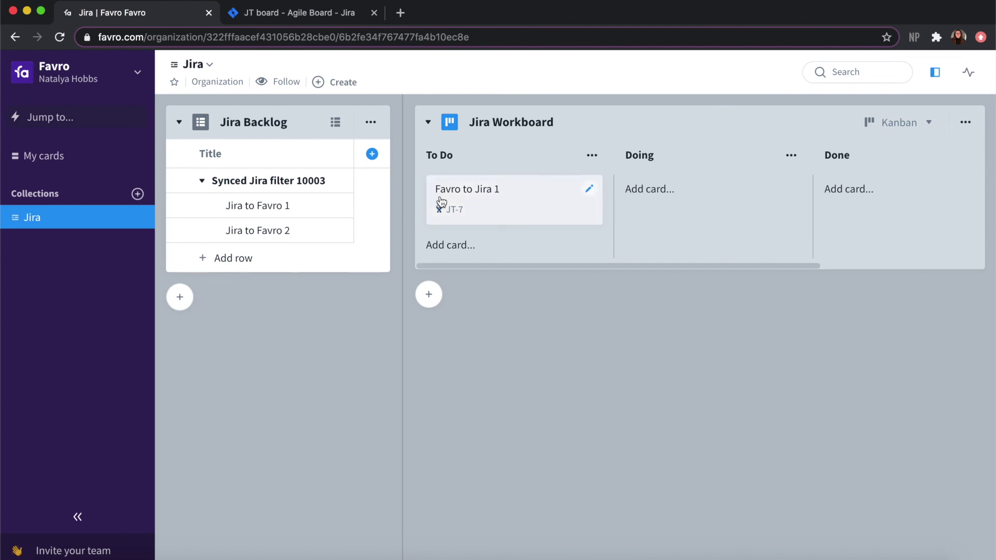
left_click(323, 21)
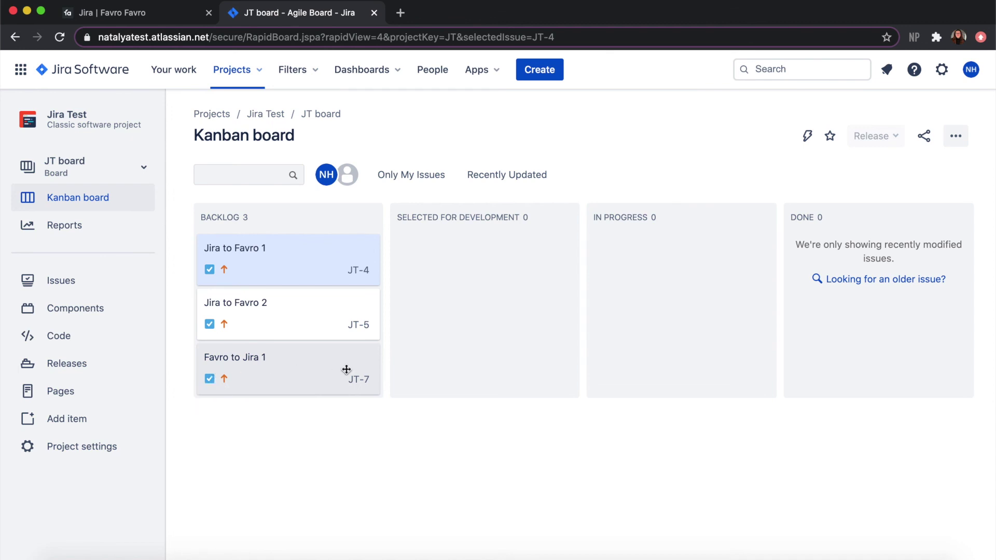
- Confirm JT-7 appears in the JT board Backlog, then go back to Favro
left_click(156, 14)
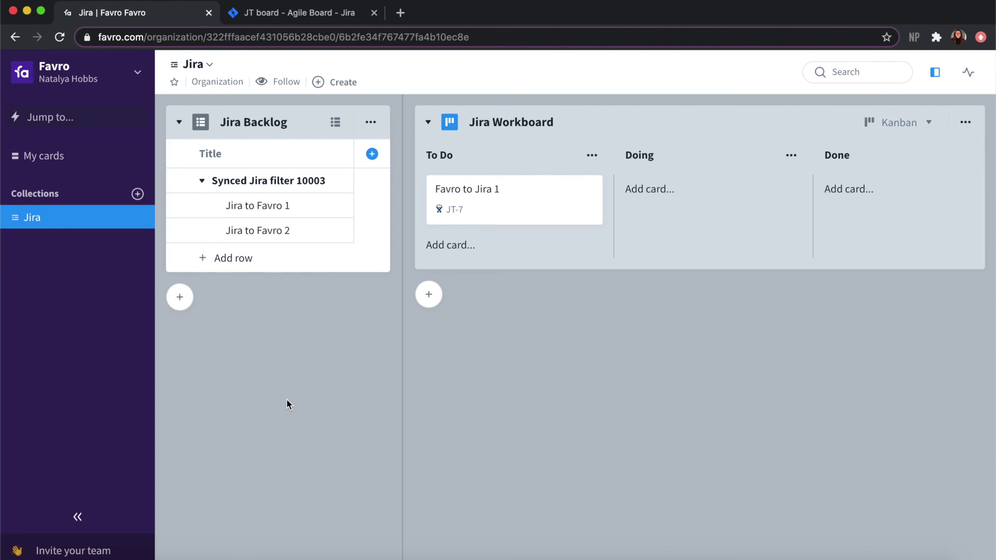
left_click(120, 81)
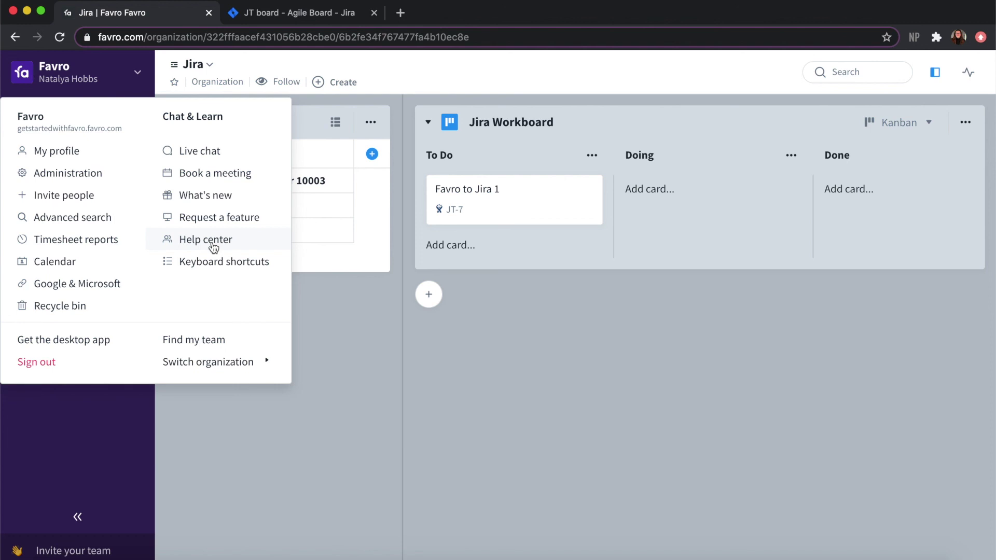
left_click(491, 282)
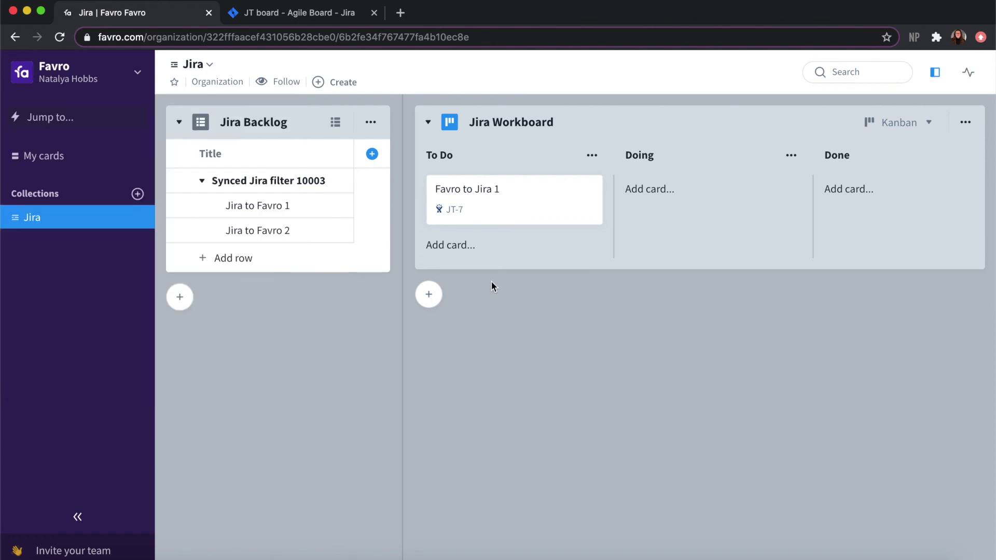